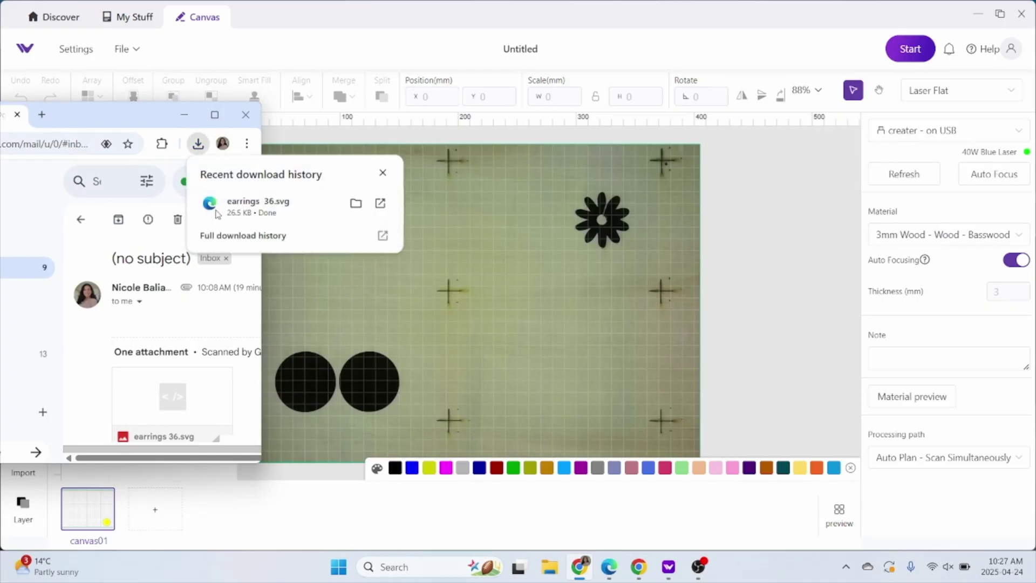
Step: Import earrings 36.svg onto the basswood and size the leaf earring to about 19.7 × 29.3 mm
{"action": "left_click_drag", "start_coordinate": [231, 204], "coordinate": [614, 307]}
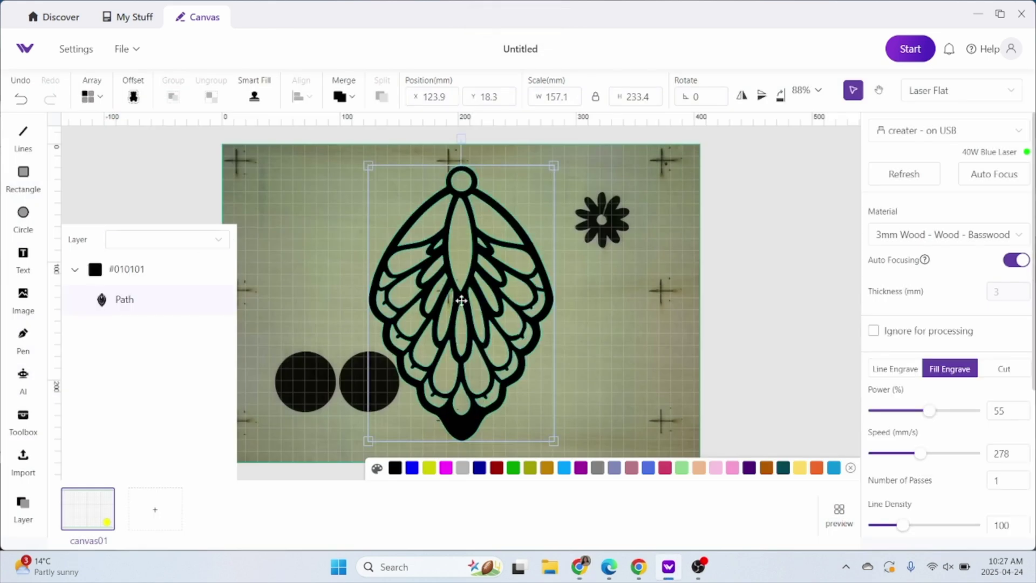
{"action": "left_click_drag", "start_coordinate": [554, 166], "coordinate": [428, 347]}
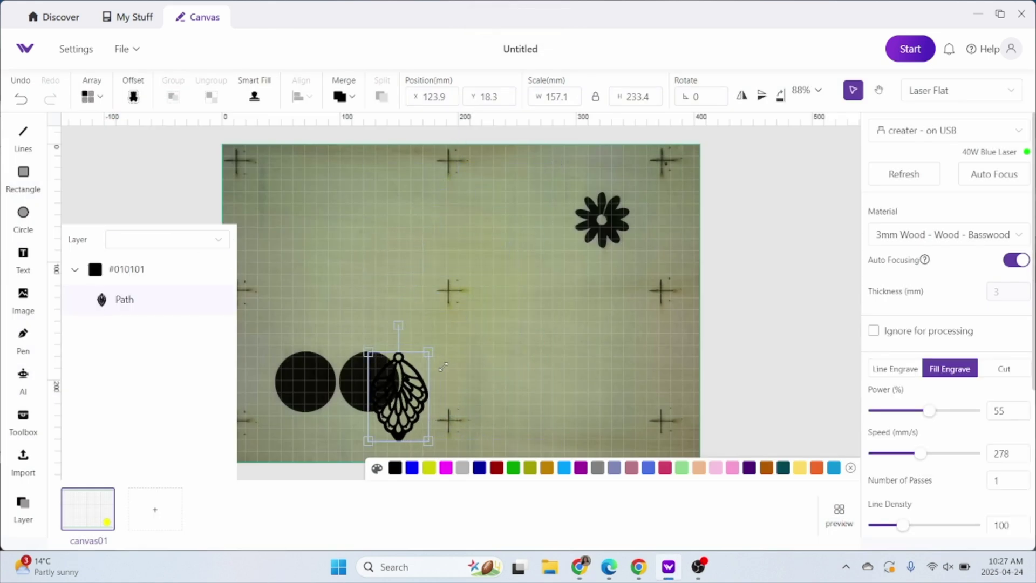
{"action": "left_click_drag", "start_coordinate": [409, 404], "coordinate": [541, 389]}
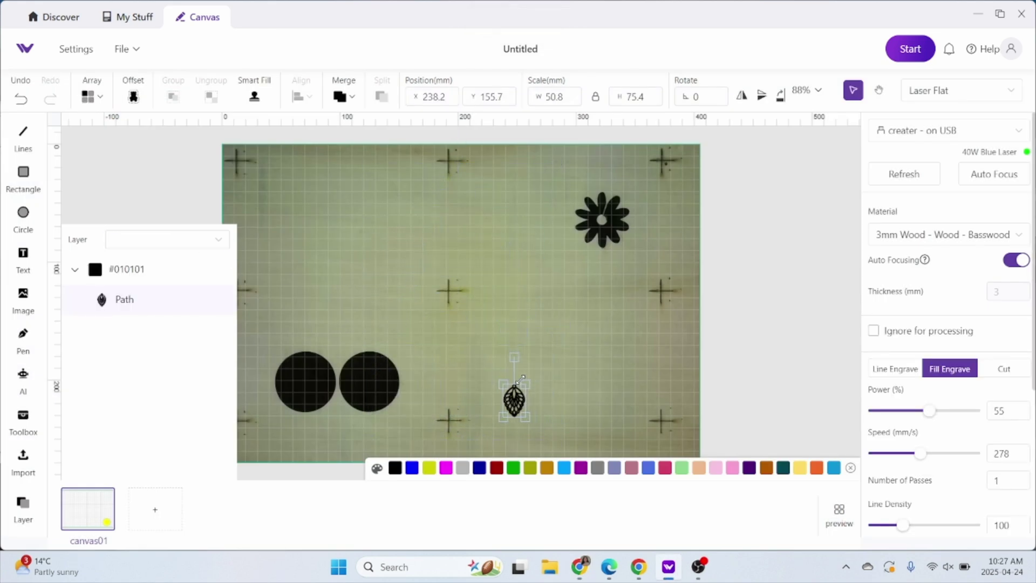
{"action": "scroll", "coordinate": [514, 396], "scroll_direction": "up", "scroll_amount": 6}
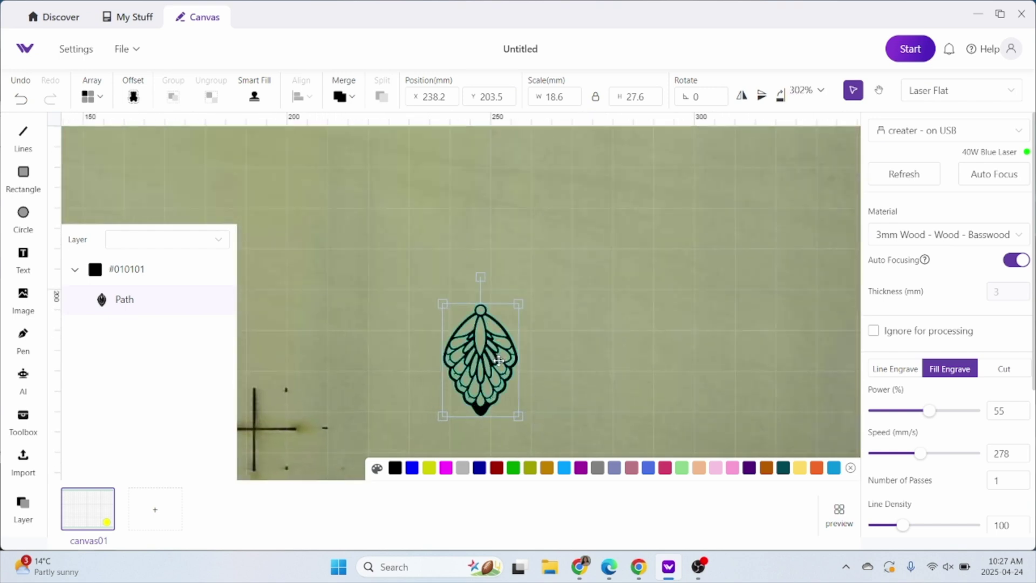
{"action": "left_click_drag", "start_coordinate": [589, 213], "coordinate": [591, 205]}
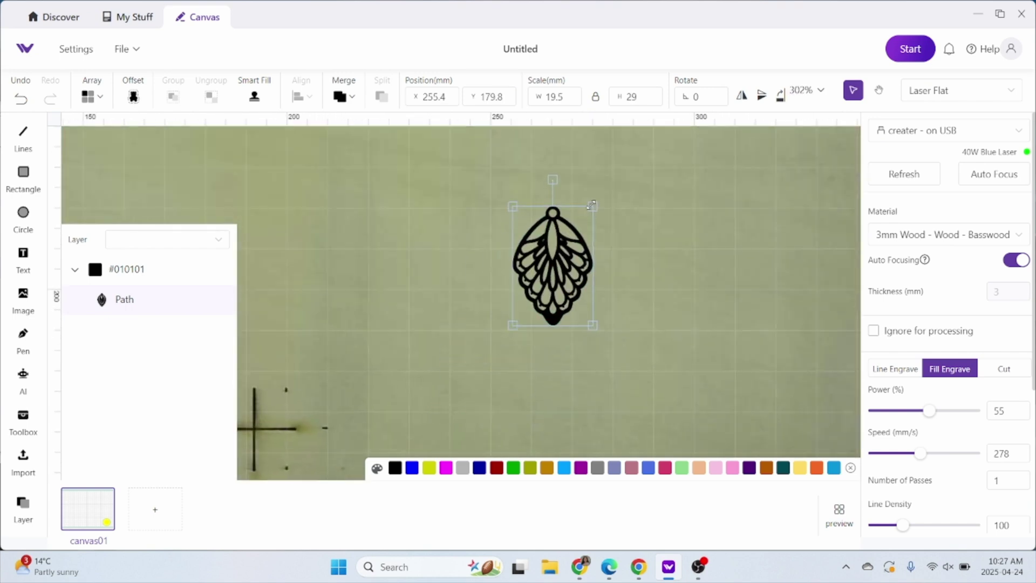
{"action": "scroll", "coordinate": [596, 234], "scroll_direction": "down", "scroll_amount": 7}
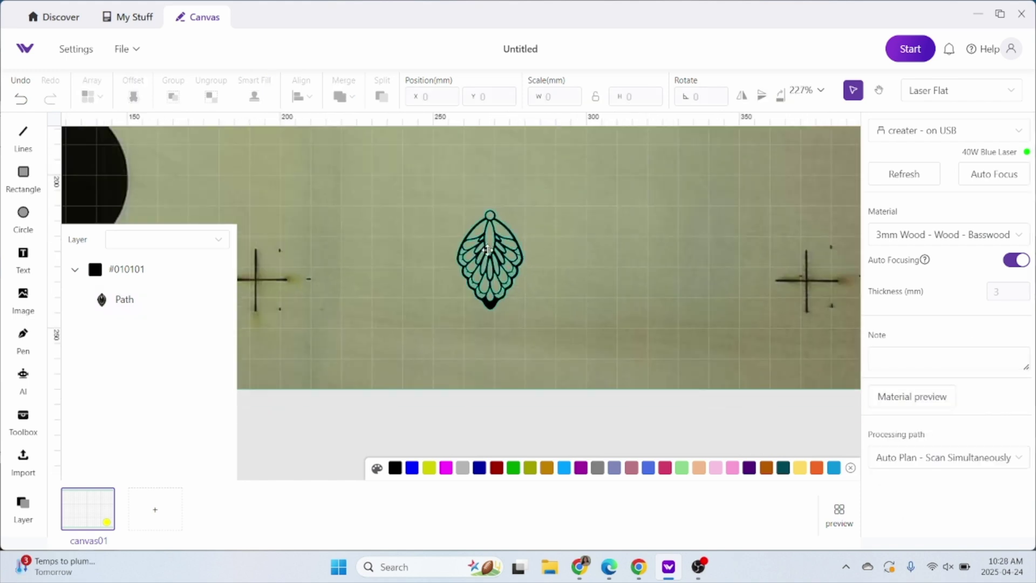
Step: Duplicate the leaf earring and place the copy just right of the original
{"action": "left_click", "coordinate": [482, 255]}
{"action": "key", "text": "ctrl+c"}
{"action": "key", "text": "ctrl+v"}
{"action": "left_click_drag", "start_coordinate": [538, 356], "coordinate": [572, 295]}
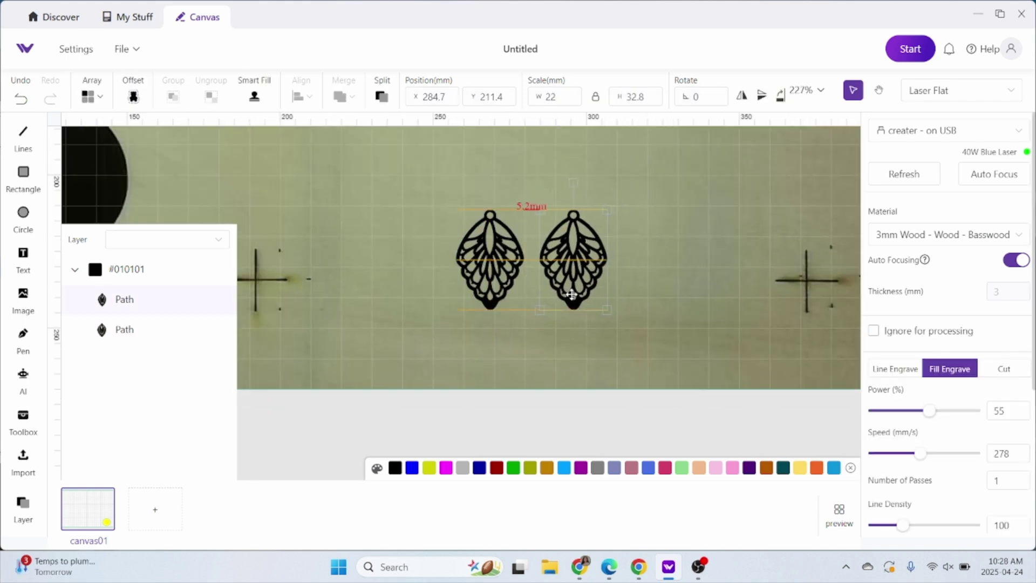
Step: Set both leaf earrings to Cut at 100% power and 10 mm/s
{"action": "left_click", "coordinate": [513, 265]}
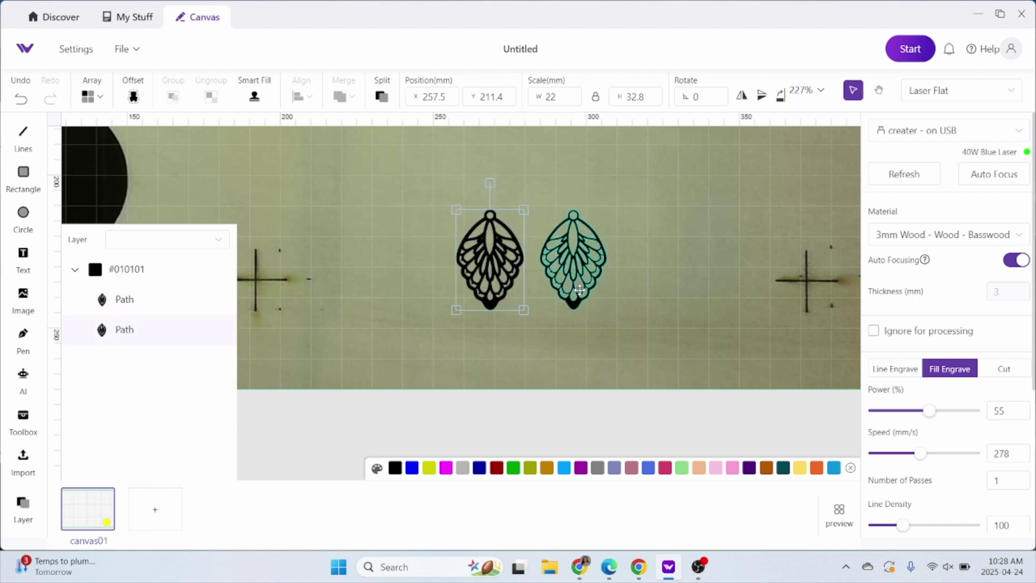
{"action": "left_click", "coordinate": [577, 278], "text": "shift"}
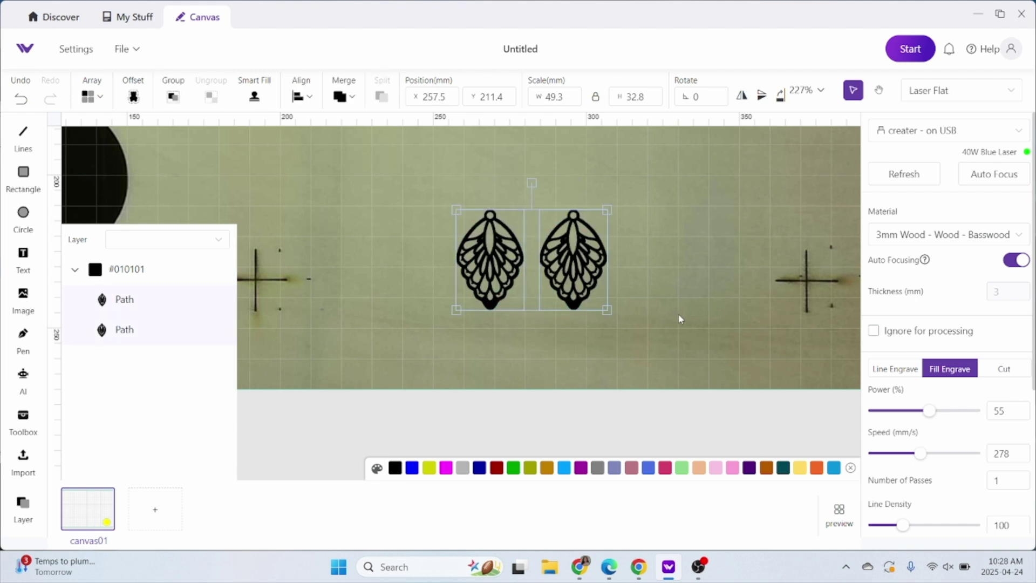
{"action": "left_click", "coordinate": [995, 371]}
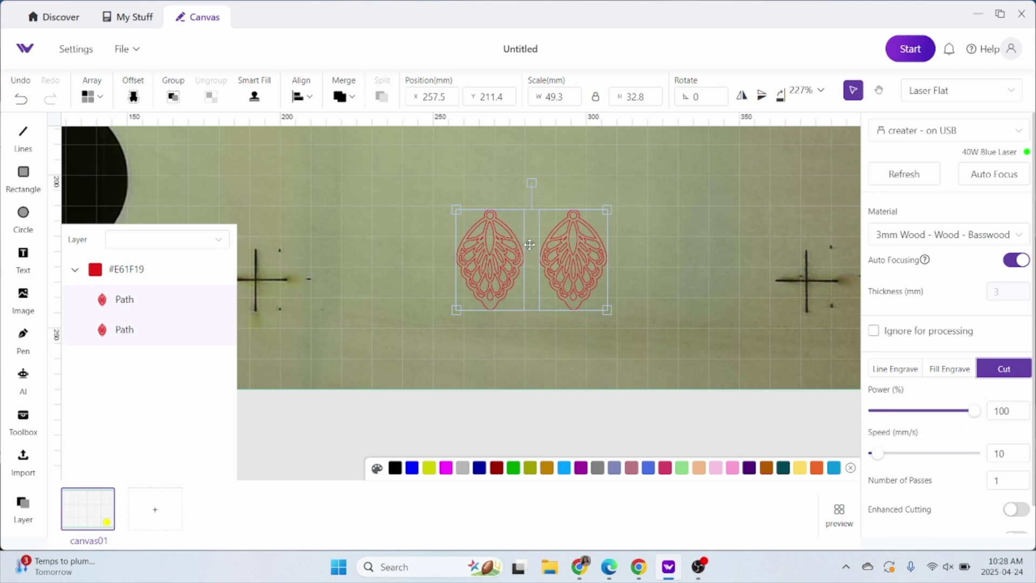
Step: With the right earring selected, auto focus on the basswood to read 4.26 mm thickness, then start
{"action": "left_click", "coordinate": [596, 357]}
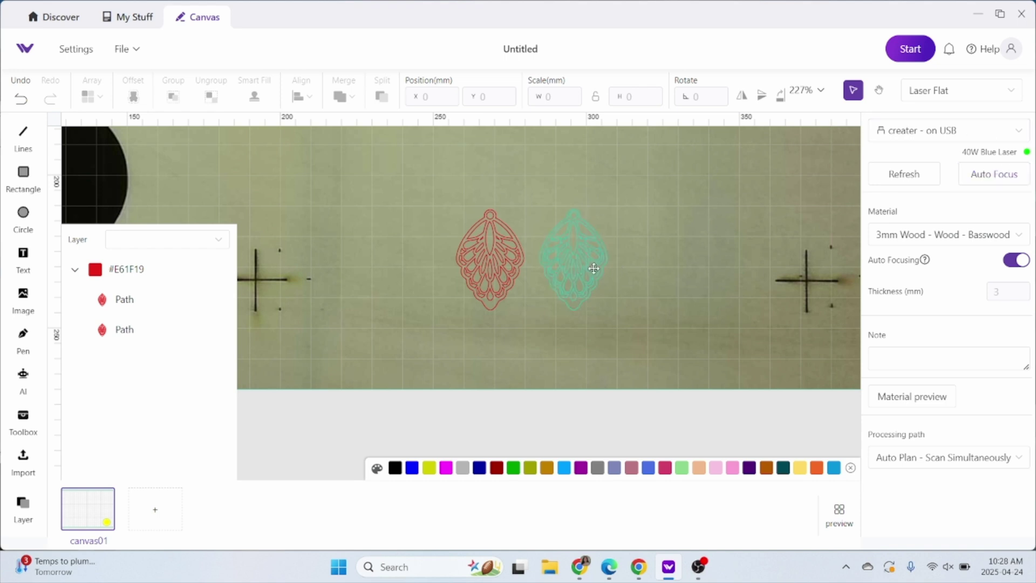
{"action": "left_click", "coordinate": [586, 284]}
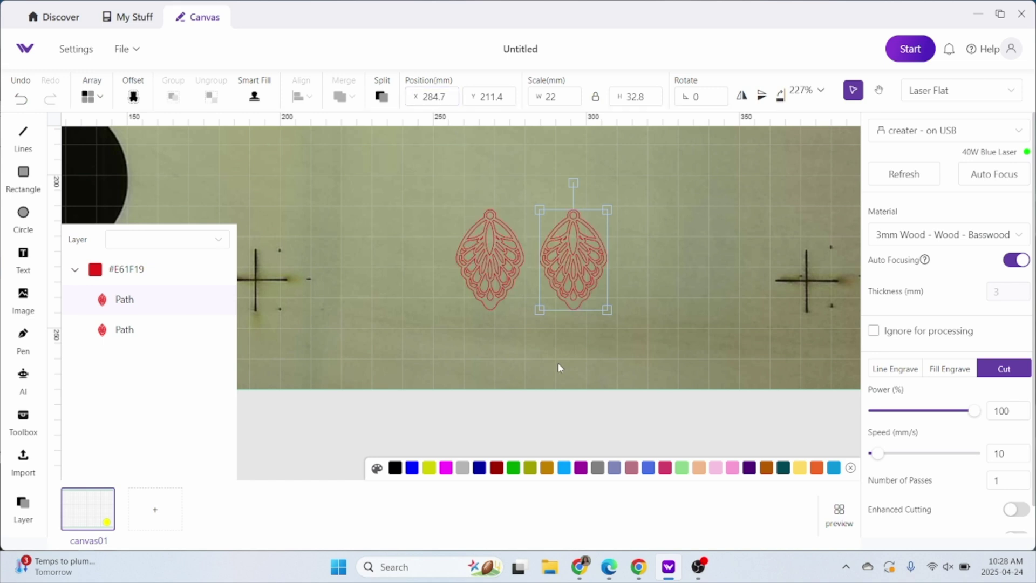
{"action": "left_click", "coordinate": [995, 174]}
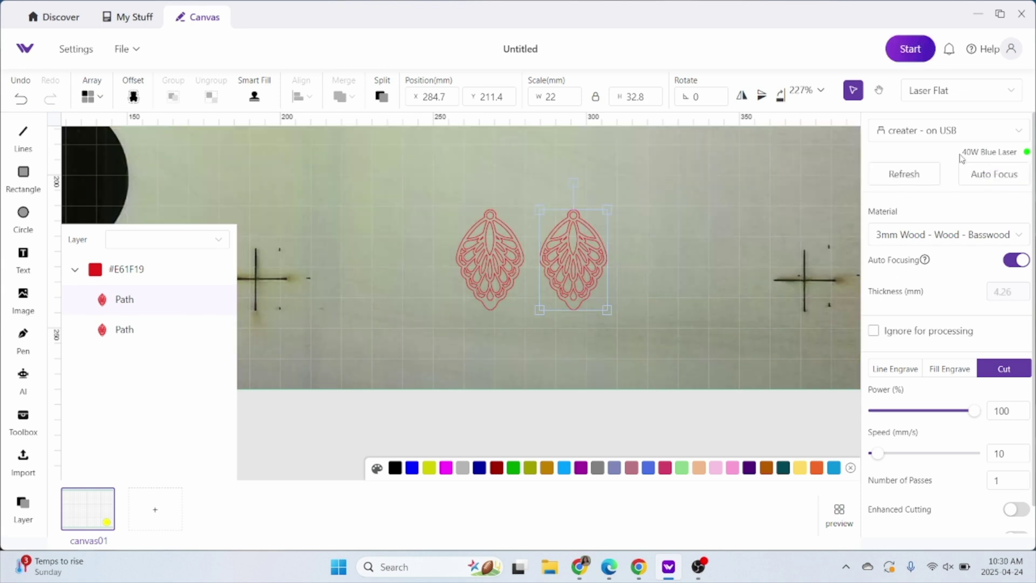
{"action": "left_click", "coordinate": [911, 48]}
Step: Send the leaf earring pair job to the laser from the Processing Status dialog
{"action": "left_click", "coordinate": [787, 474]}
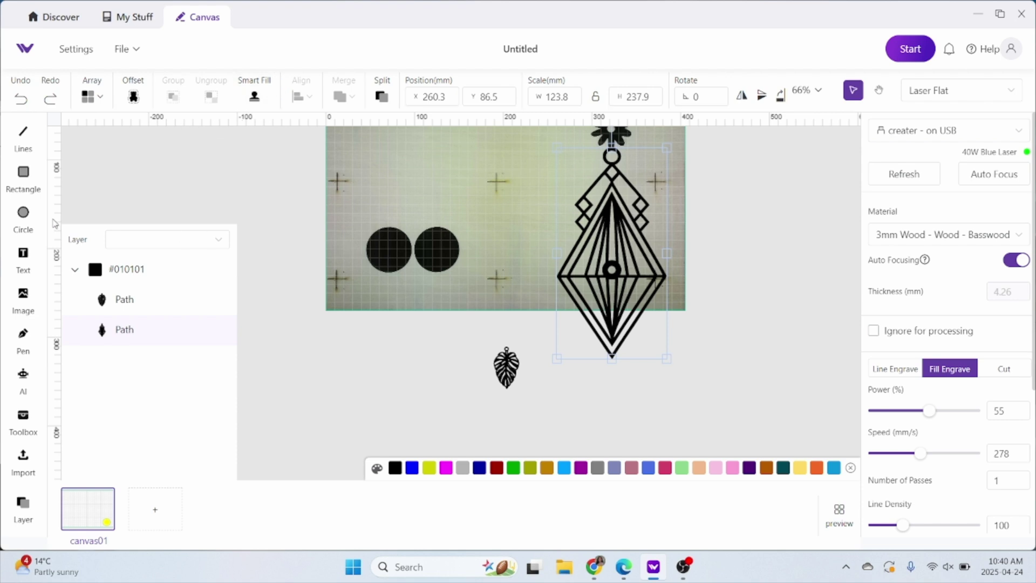
Step: Shrink the monstera leaf to about 21 mm wide, undoing an accidental tilt
{"action": "left_click", "coordinate": [141, 306]}
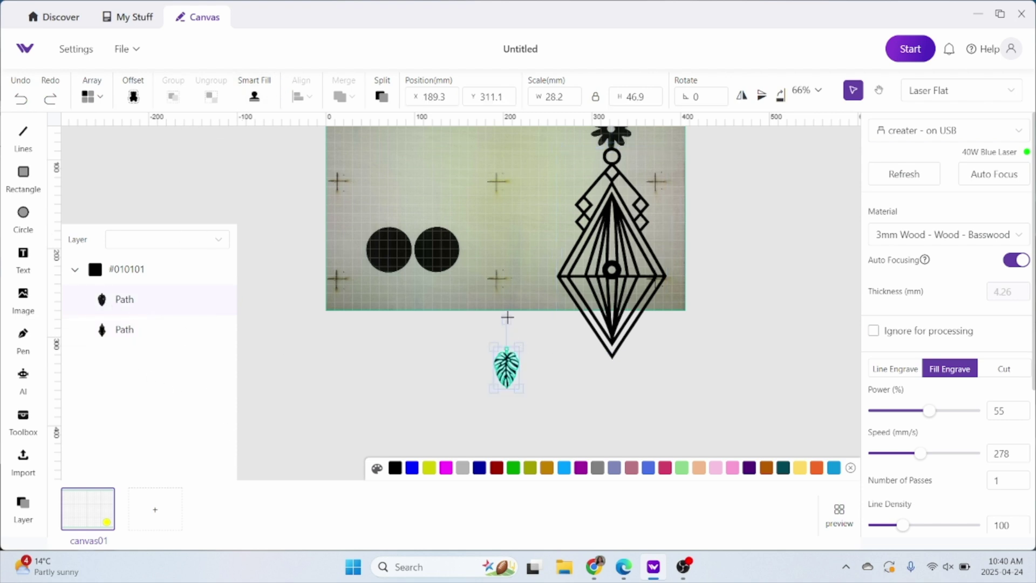
{"action": "left_click_drag", "start_coordinate": [507, 318], "coordinate": [509, 345]}
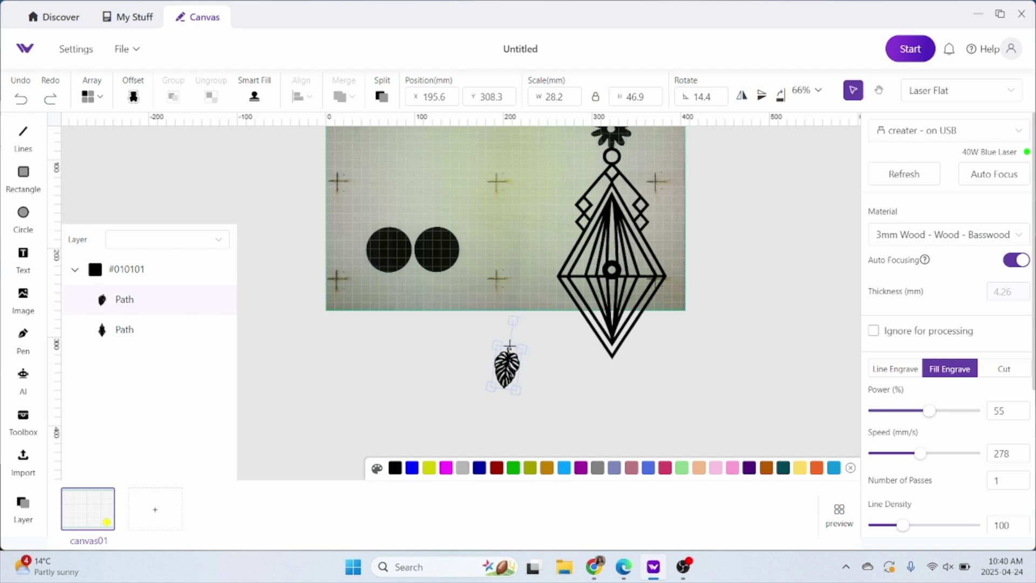
{"action": "key", "text": "ctrl+z"}
{"action": "scroll", "coordinate": [500, 394], "scroll_direction": "down", "scroll_amount": 1}
{"action": "scroll", "coordinate": [506, 378], "scroll_direction": "up", "scroll_amount": 2}
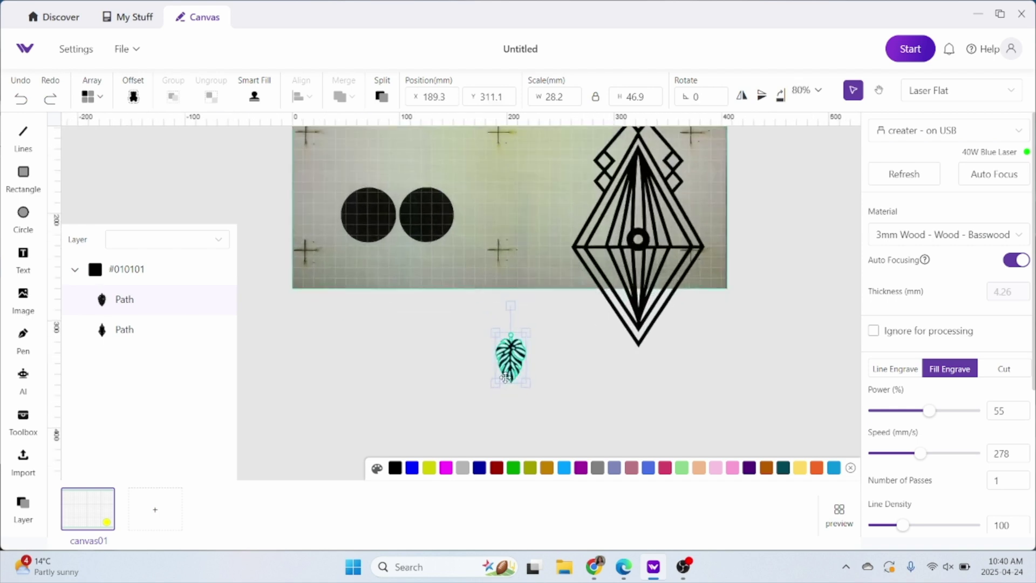
{"action": "scroll", "coordinate": [505, 378], "scroll_direction": "up", "scroll_amount": 3}
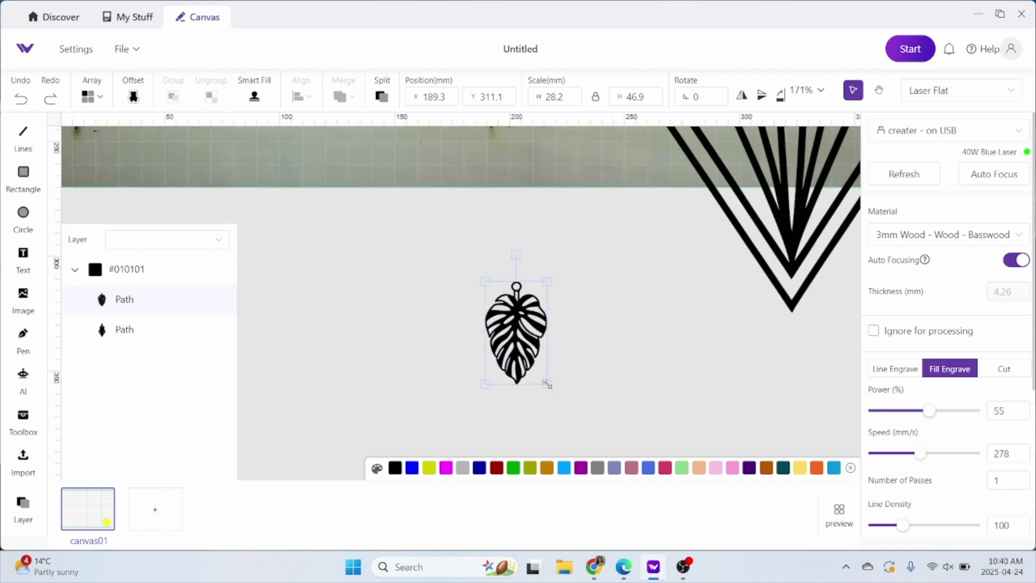
{"action": "left_click_drag", "start_coordinate": [547, 385], "coordinate": [535, 358]}
{"action": "left_click_drag", "start_coordinate": [521, 324], "coordinate": [555, 151]}
{"action": "scroll", "coordinate": [547, 162], "scroll_direction": "down", "scroll_amount": 3}
Step: Move the monstera leaf onto the basswood and shrink the diamond pendant above it to about 28.5 × 63.2 mm
{"action": "left_click", "coordinate": [528, 271]}
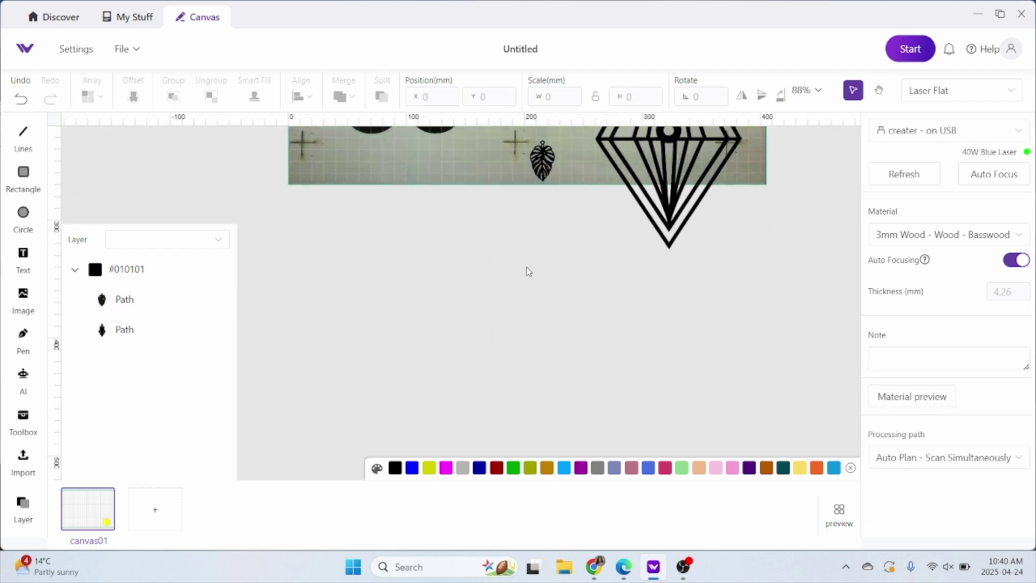
{"action": "left_click_drag", "start_coordinate": [581, 231], "coordinate": [551, 386]}
{"action": "left_click_drag", "start_coordinate": [512, 319], "coordinate": [537, 225]}
{"action": "left_click", "coordinate": [621, 231]}
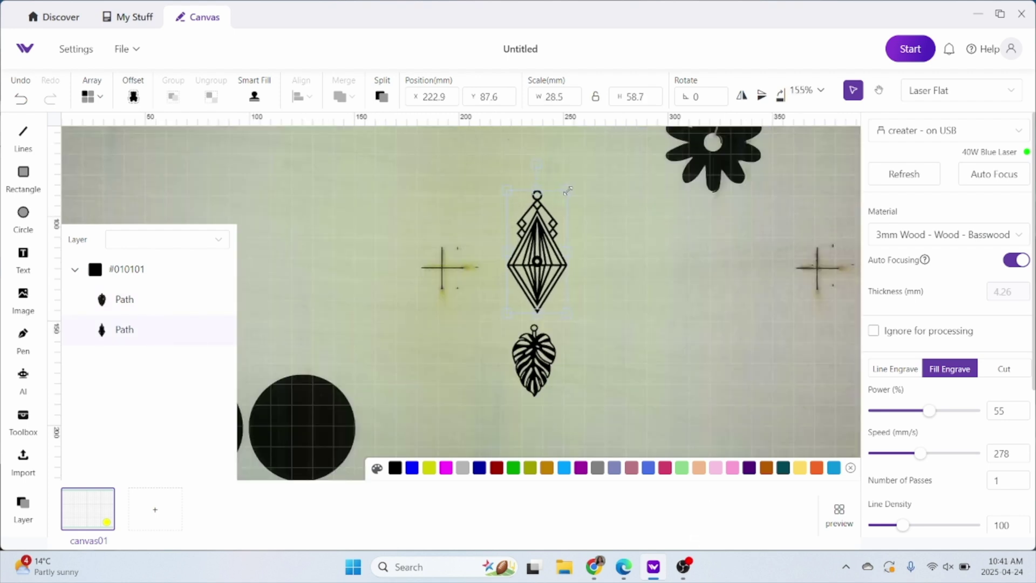
{"action": "left_click_drag", "start_coordinate": [568, 190], "coordinate": [567, 182]}
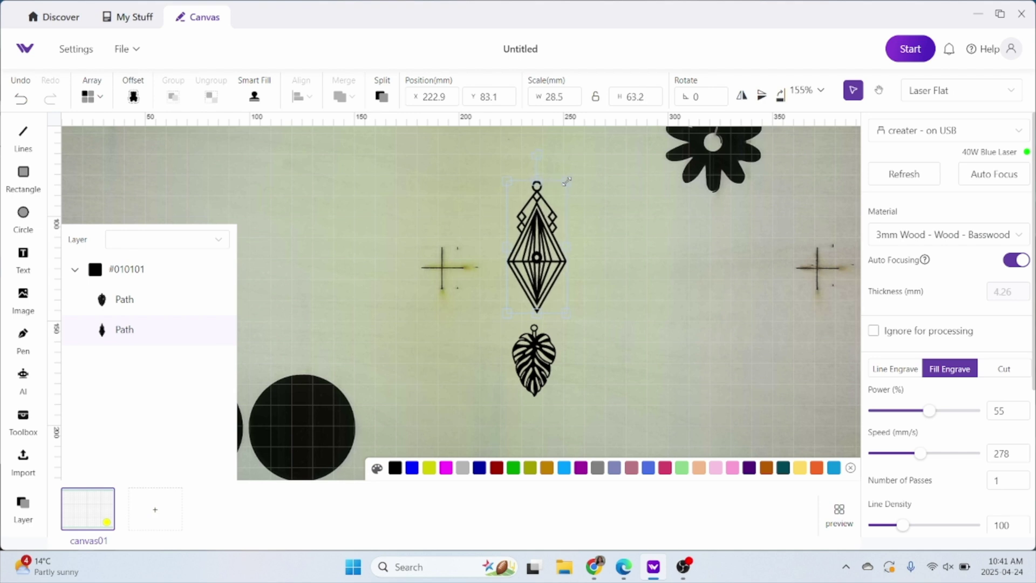
Step: Paste copies of the pendant and monstera leaf and align them just right of the originals
{"action": "key", "text": "ctrl+v"}
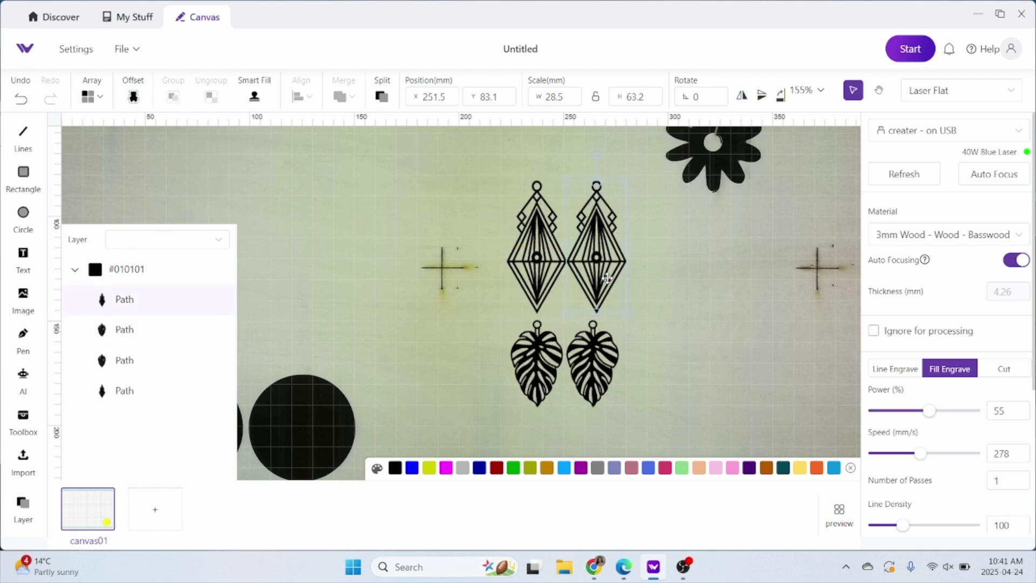
{"action": "left_click_drag", "start_coordinate": [613, 278], "coordinate": [613, 277]}
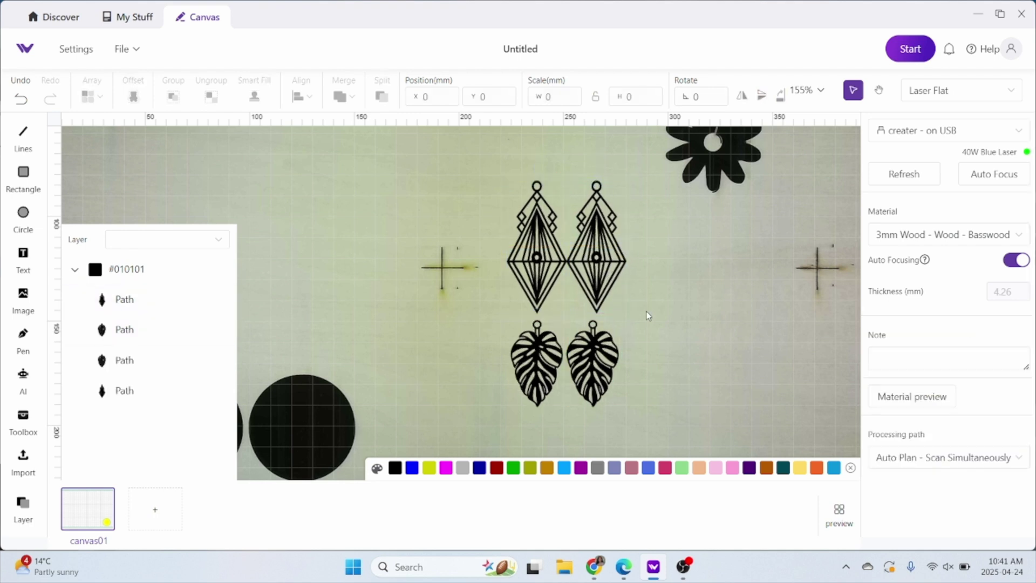
{"action": "scroll", "coordinate": [614, 277], "scroll_direction": "up", "scroll_amount": 6}
{"action": "left_click_drag", "start_coordinate": [602, 223], "coordinate": [614, 223]}
{"action": "left_click", "coordinate": [729, 313]}
{"action": "scroll", "coordinate": [730, 317], "scroll_direction": "down", "scroll_amount": 3}
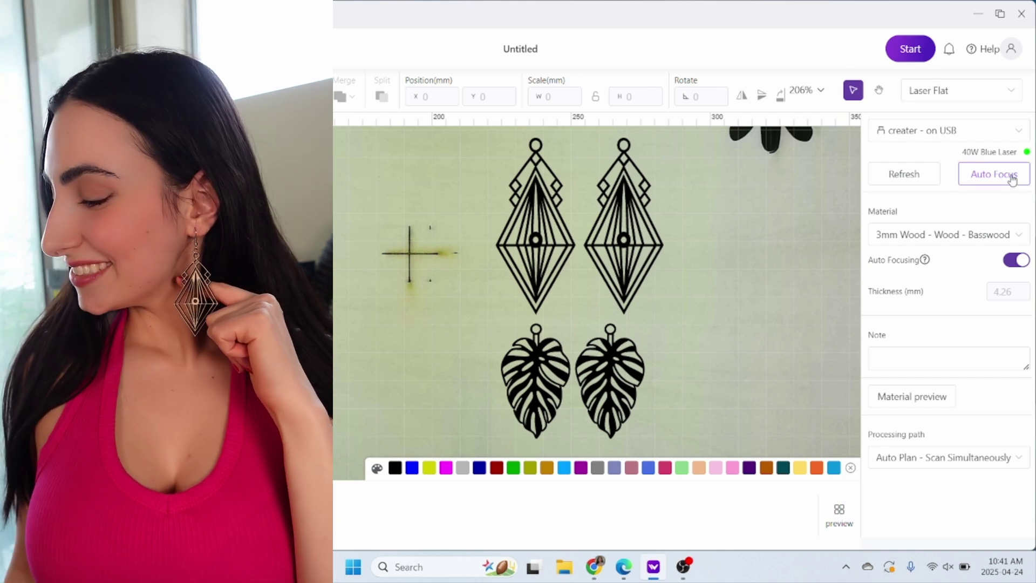
Step: Re-run Auto Focus on the basswood for the diamond and monstera earring job
{"action": "left_click", "coordinate": [1013, 180]}
{"action": "scroll", "coordinate": [731, 286], "scroll_direction": "down", "scroll_amount": 3}
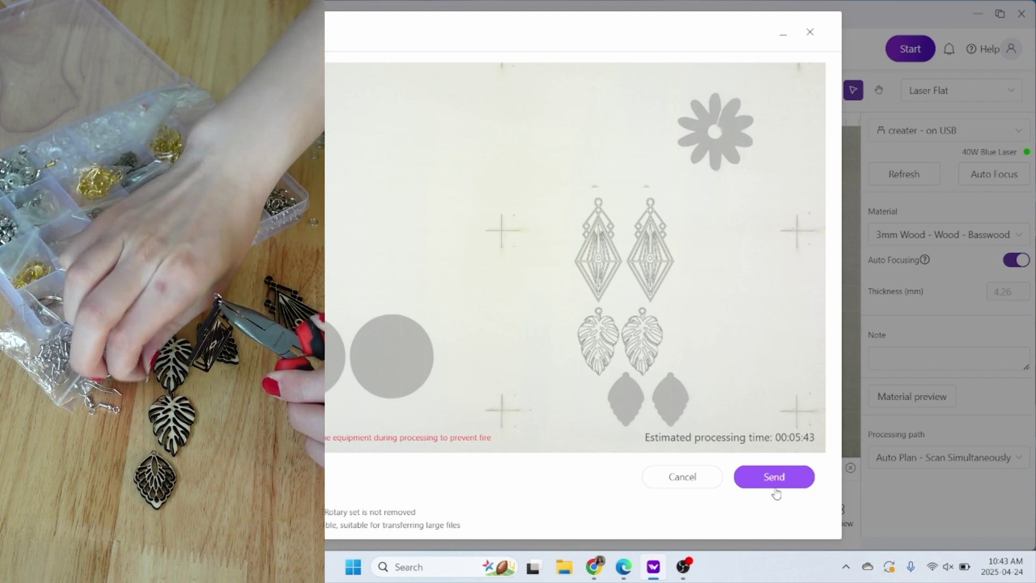
Step: Confirm Send in the Processing Status dialog for the two-pair diamond and monstera job
{"action": "left_click", "coordinate": [775, 486]}
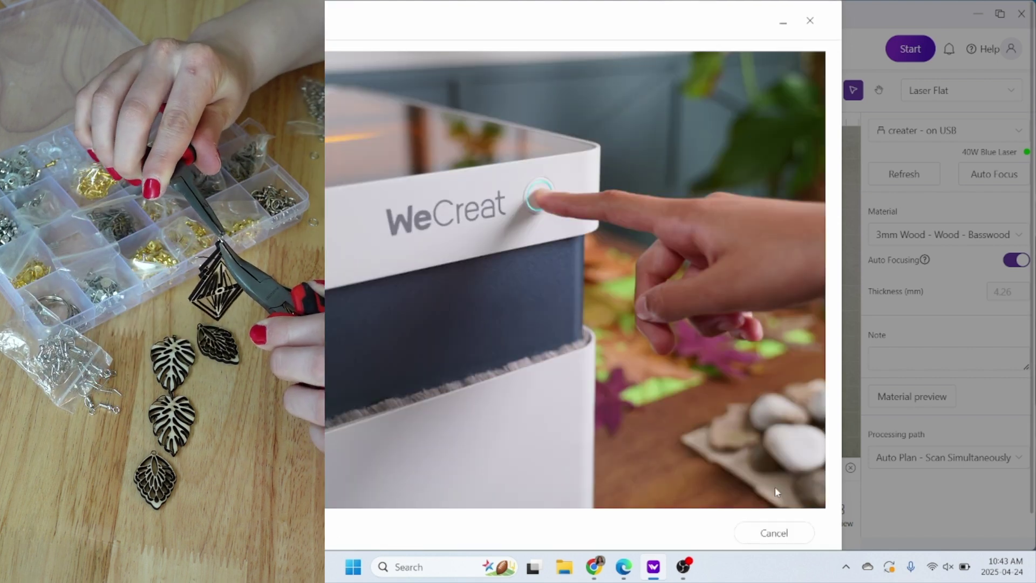